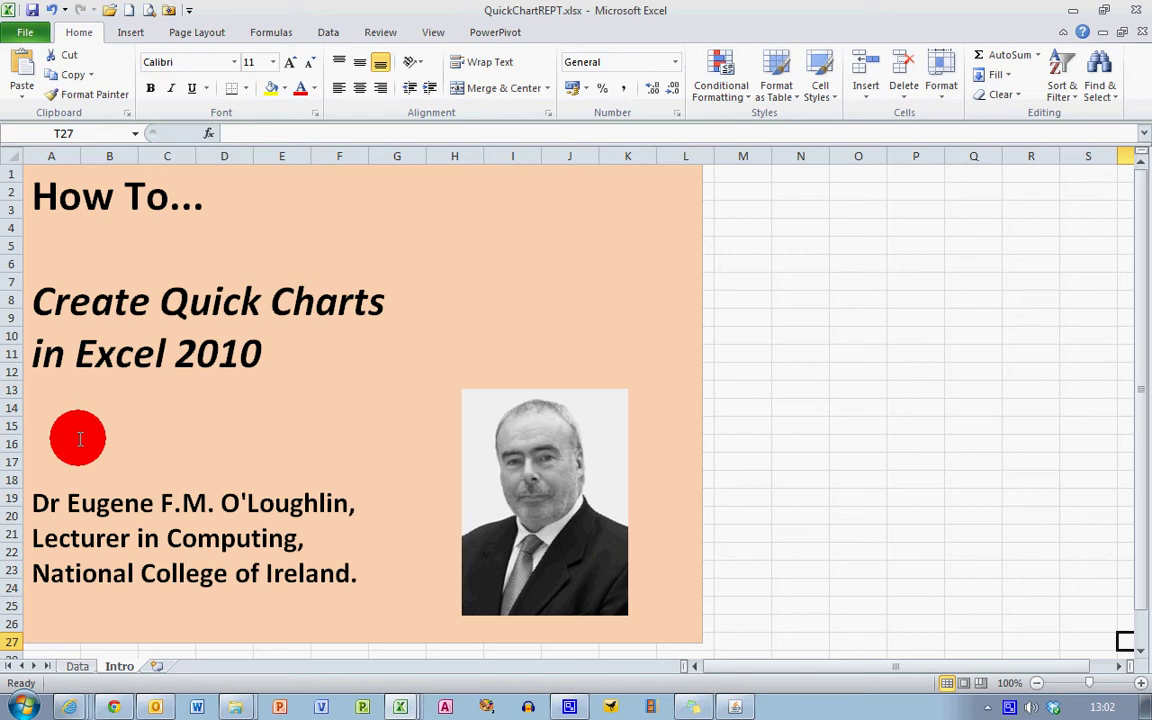
Open the Data sheet and move the Syntax and Example text boxes to start at column D, with Syntax above Example.
left_click(74, 667)
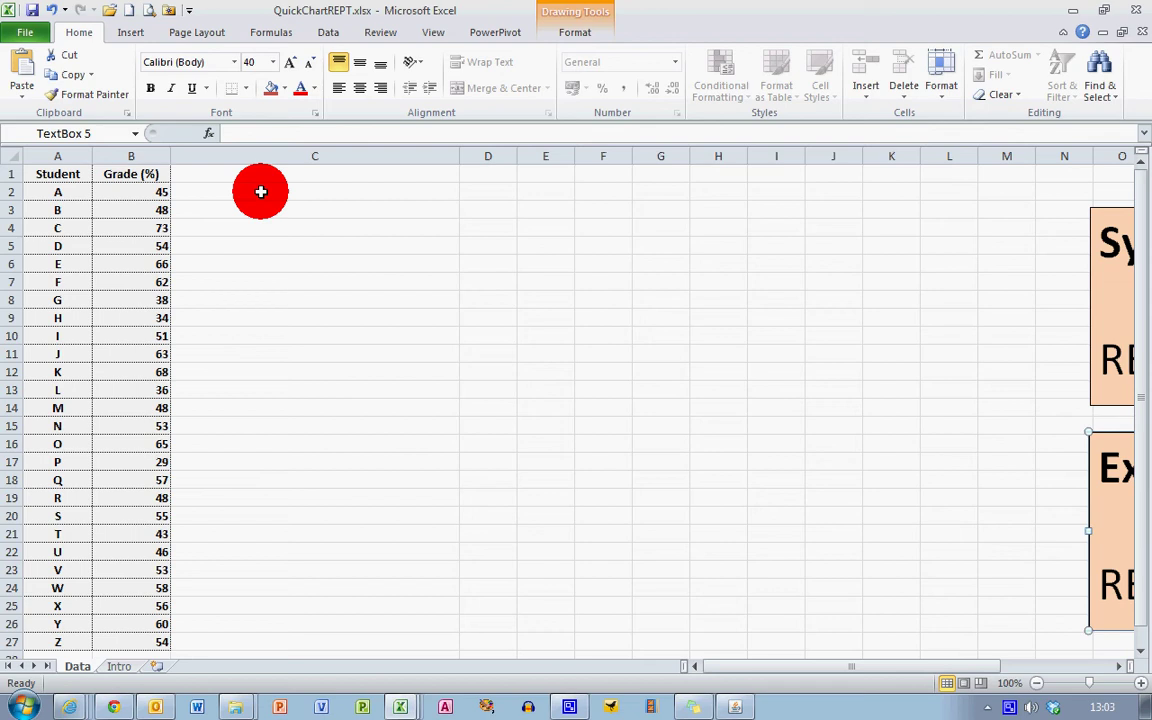
left_click(1108, 208)
left_click_drag(1112, 208, 518, 200)
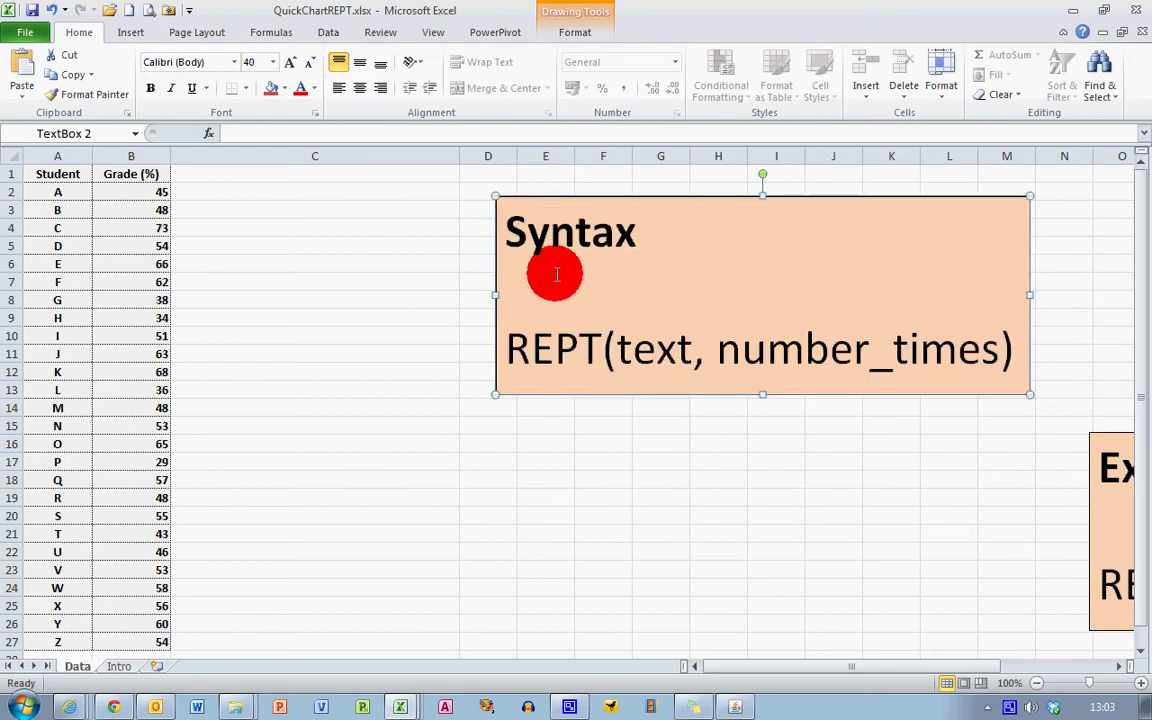
left_click(577, 456)
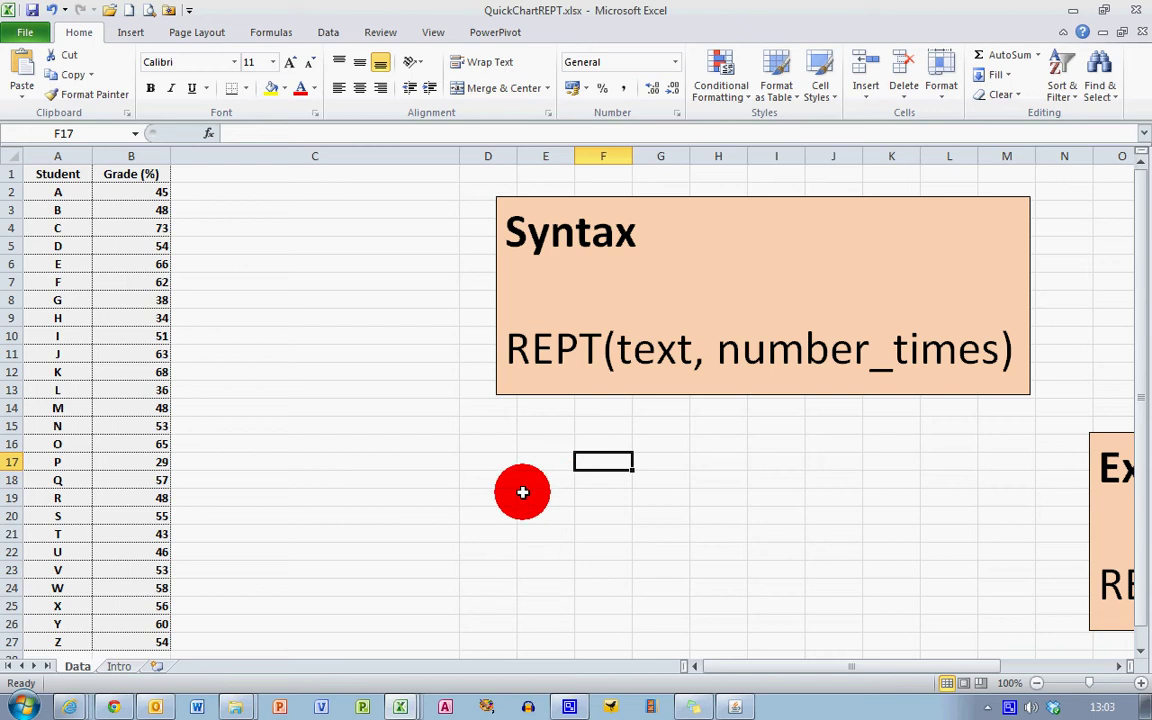
left_click(1110, 432)
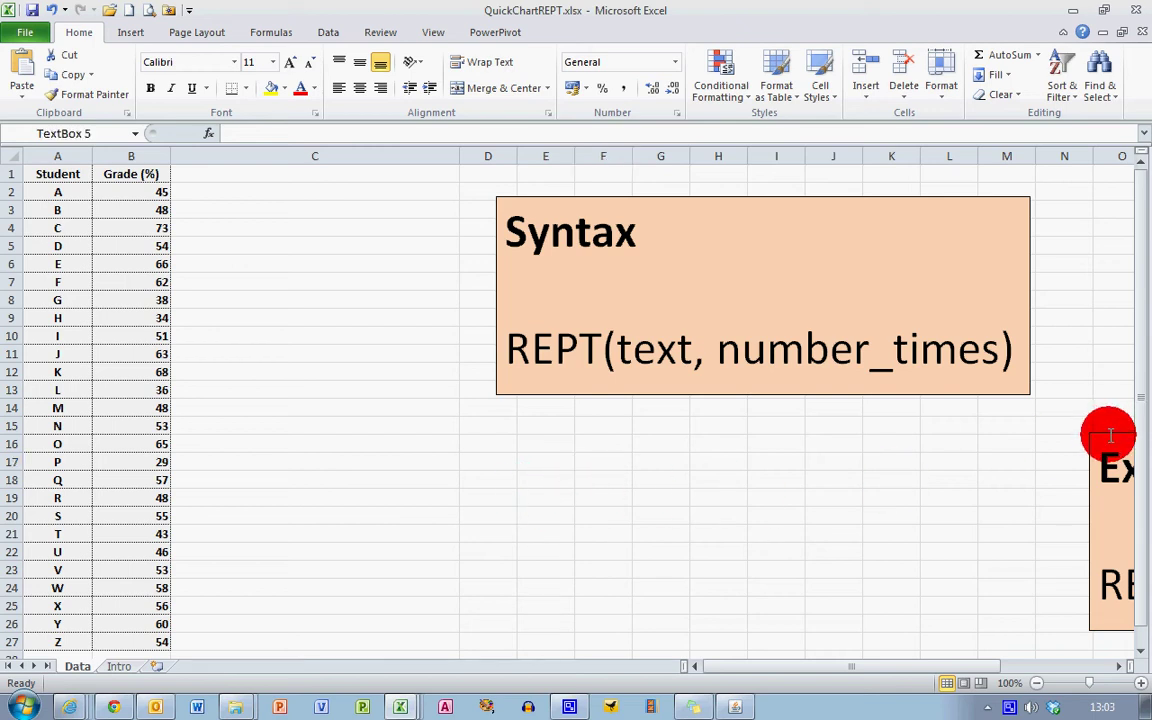
left_click_drag(1106, 434, 514, 417)
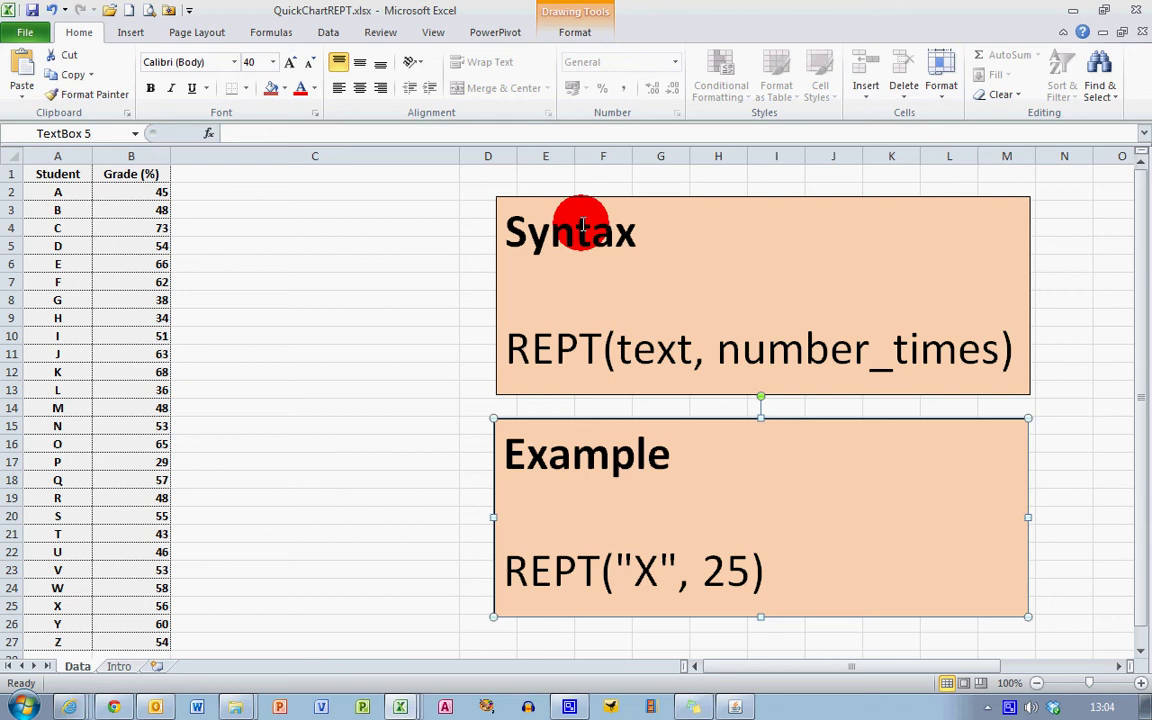
Shift the Syntax and Example text boxes further away from the data so they start around columns G and H.
left_click(567, 197)
left_click_drag(567, 197, 763, 183)
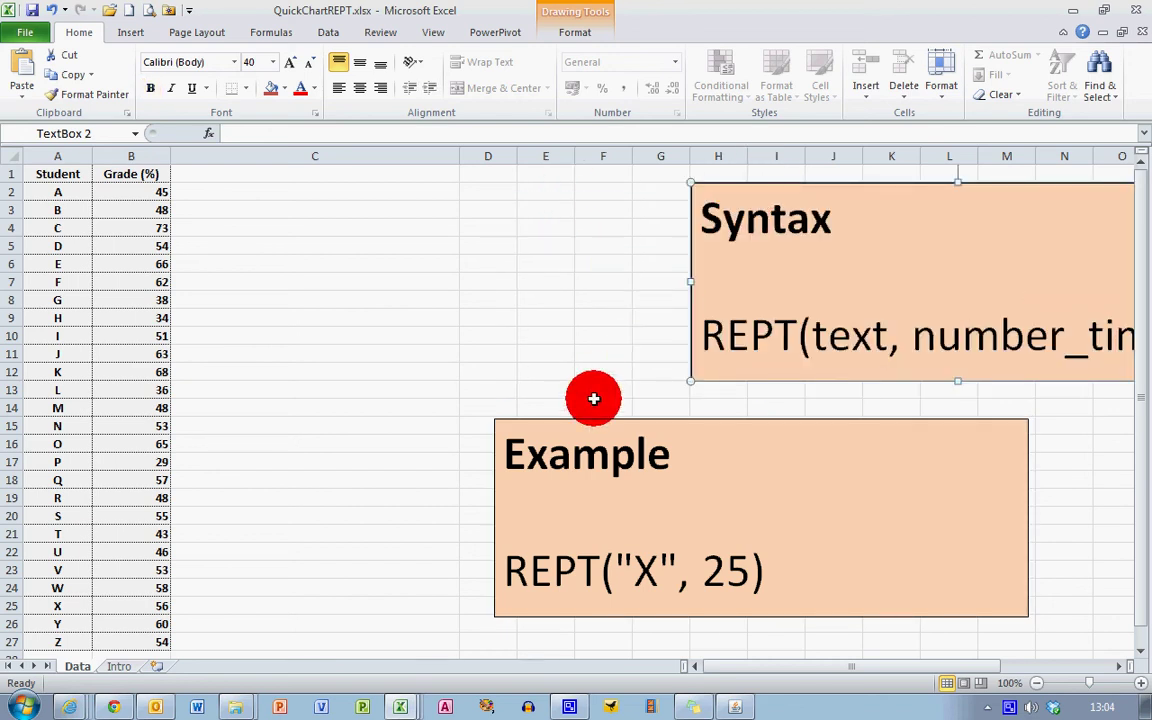
left_click(581, 421)
left_click_drag(581, 421, 767, 409)
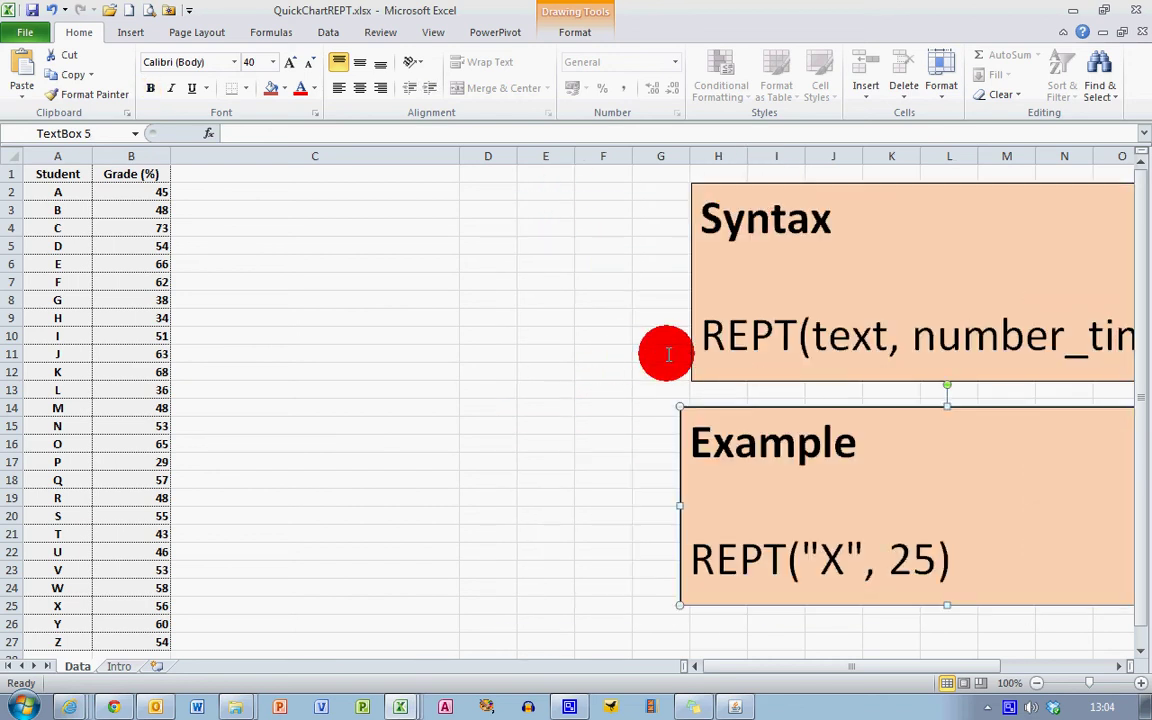
left_click(260, 197)
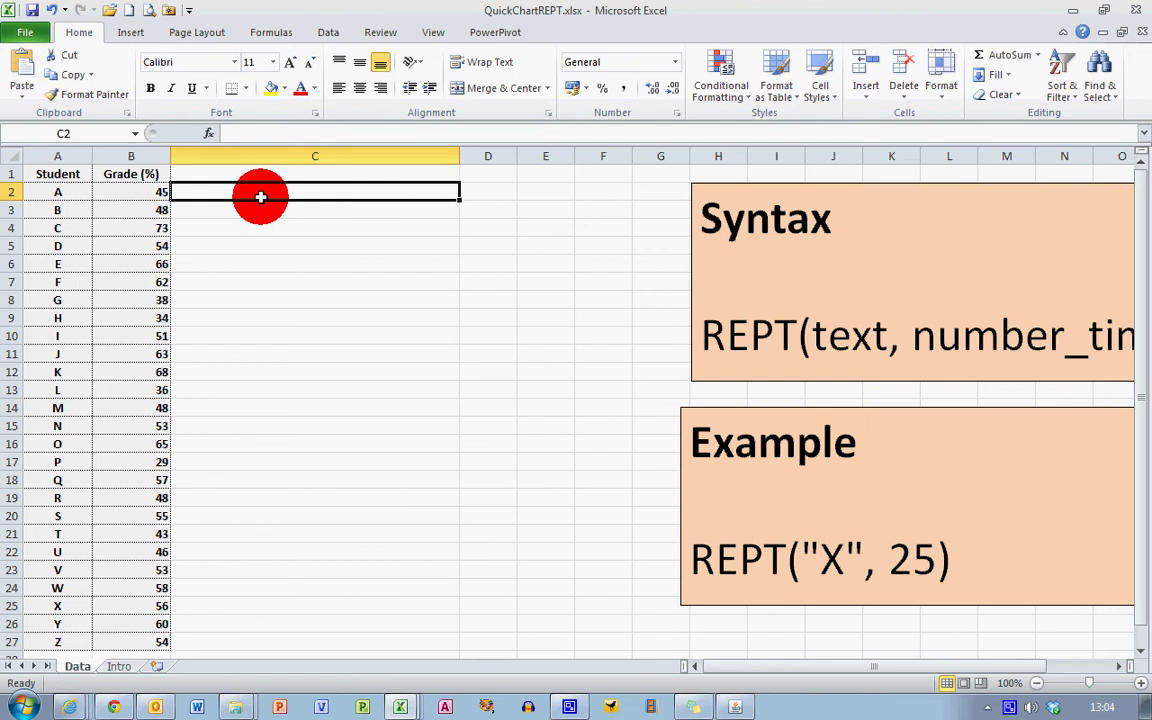
left_click_drag(836, 177, 791, 182)
Enter the formula =REPT("I",B2) in cell C2 to draw a bar for the first student's grade.
left_click(350, 193)
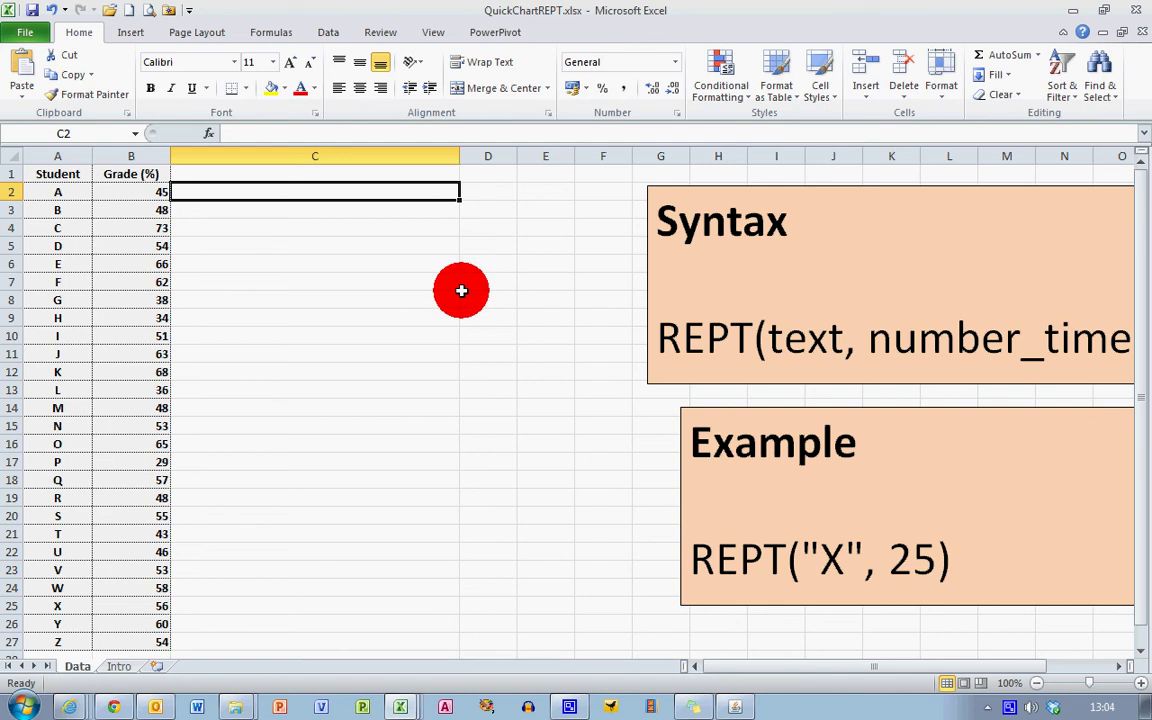
type("=rept")
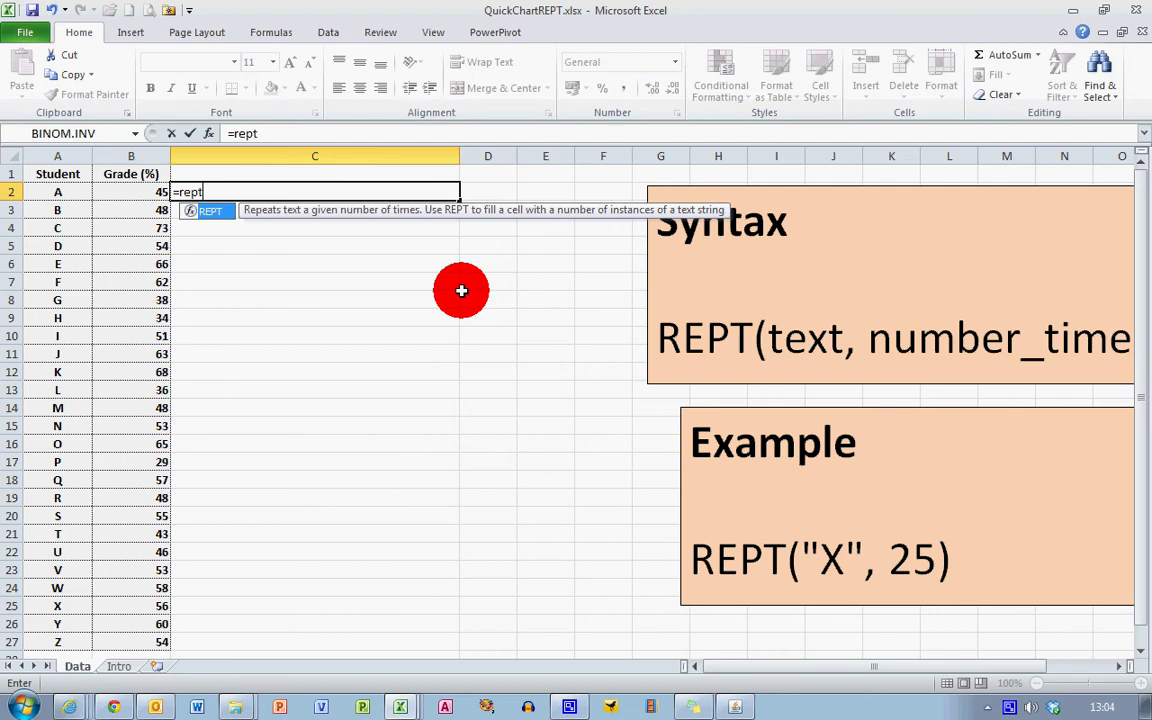
type("(")
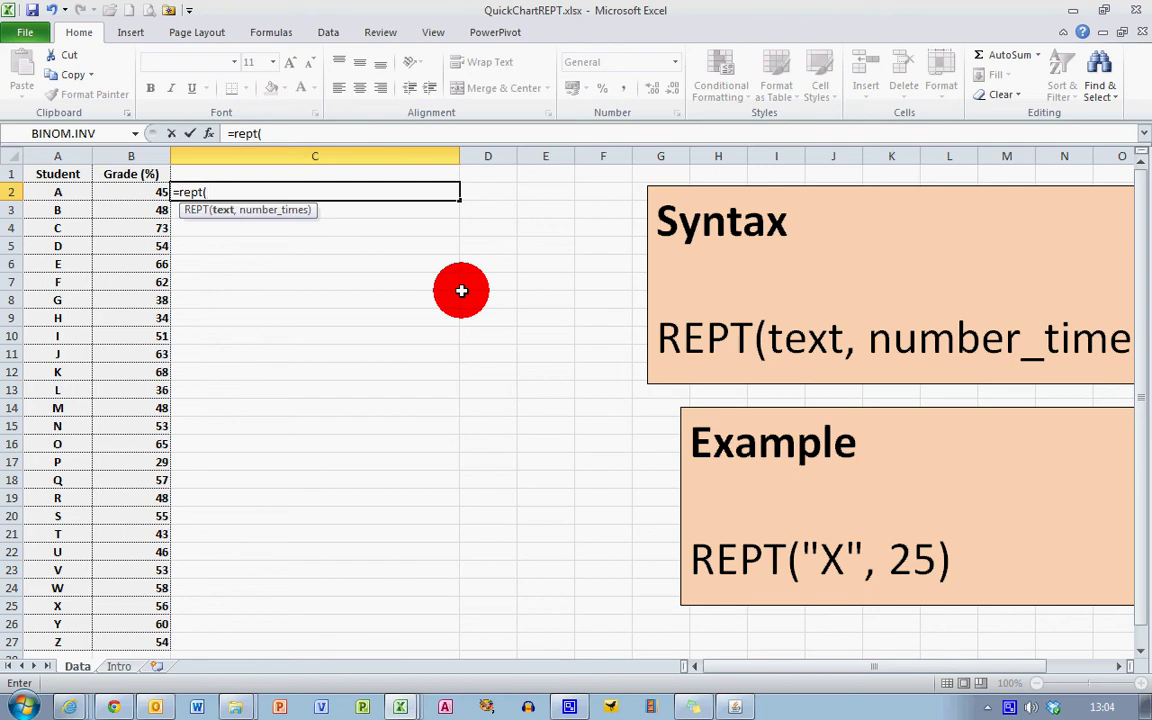
type("\"I\",")
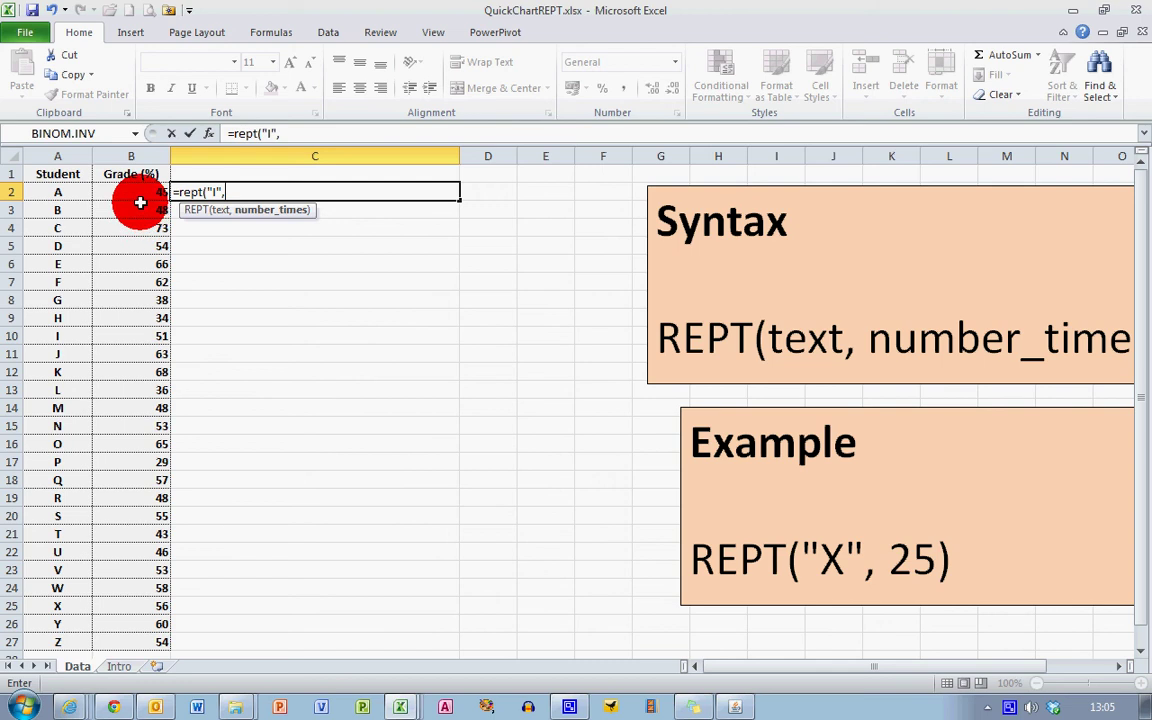
left_click(136, 191)
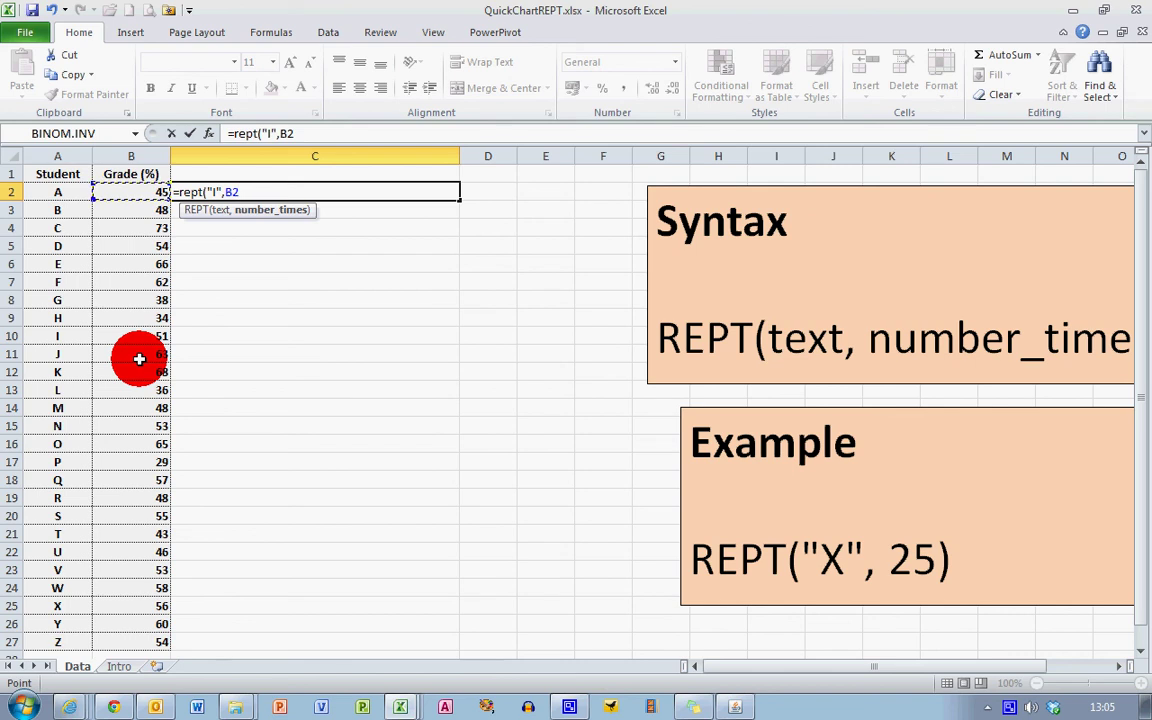
type(")")
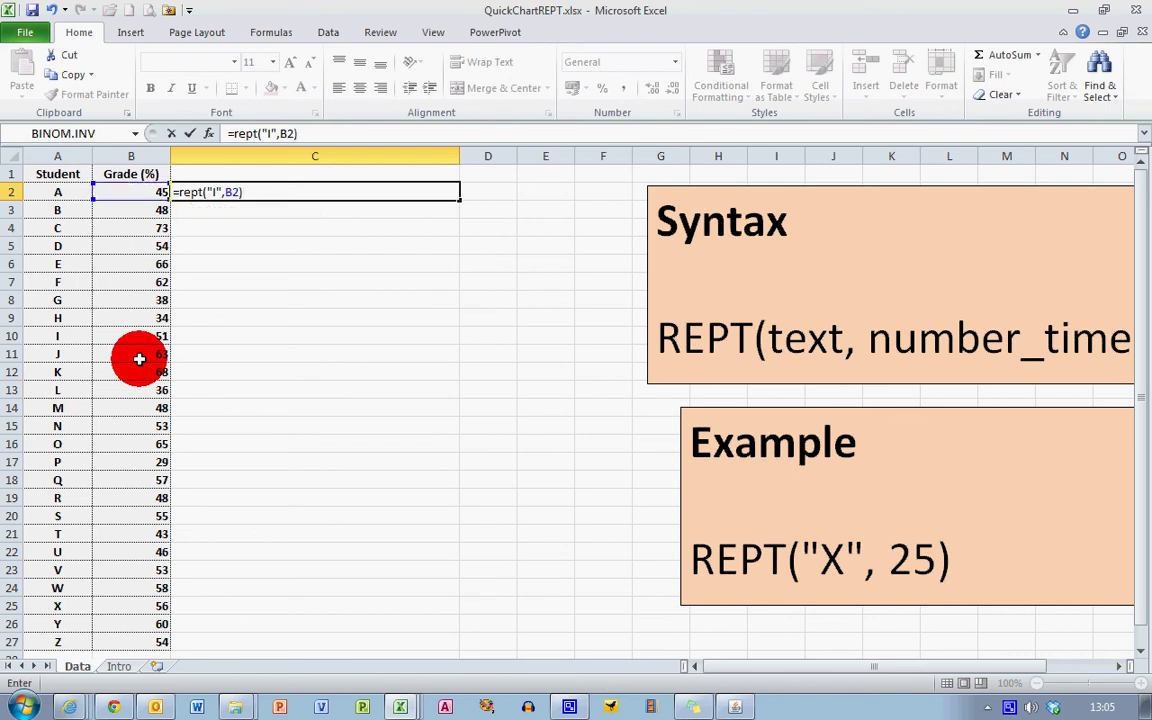
key("Return")
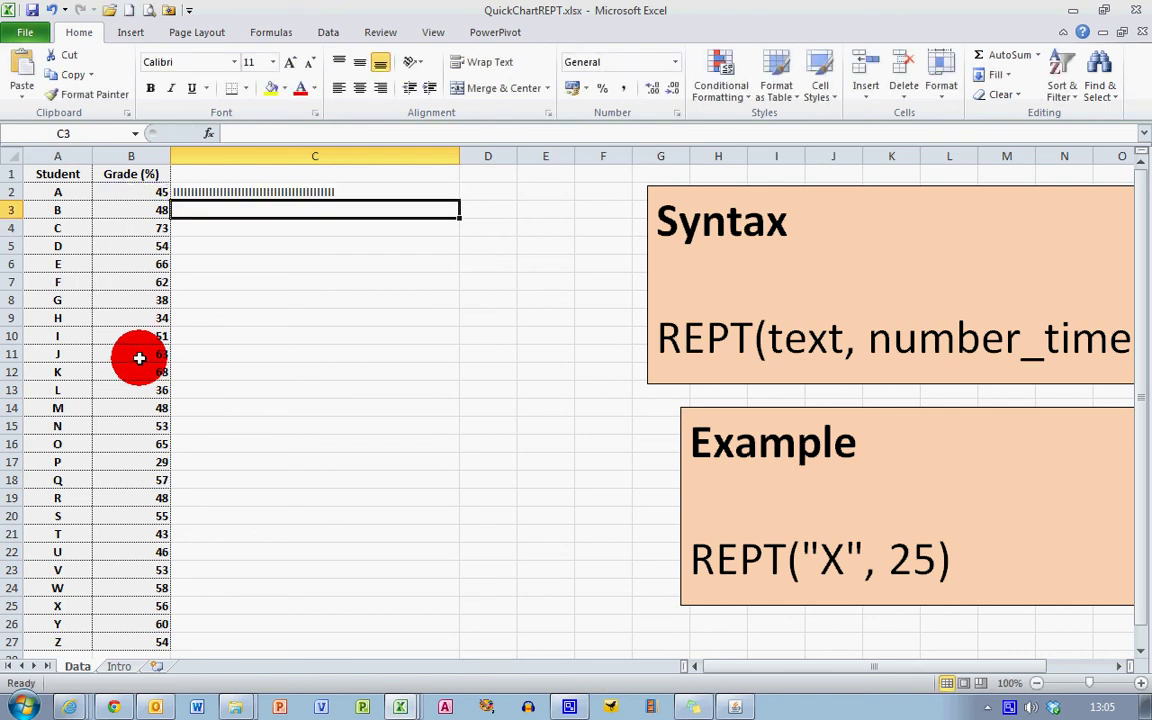
Test the bar in C2 by changing the grade in B2 to 75, and set the grade back to 45.
left_click(383, 193)
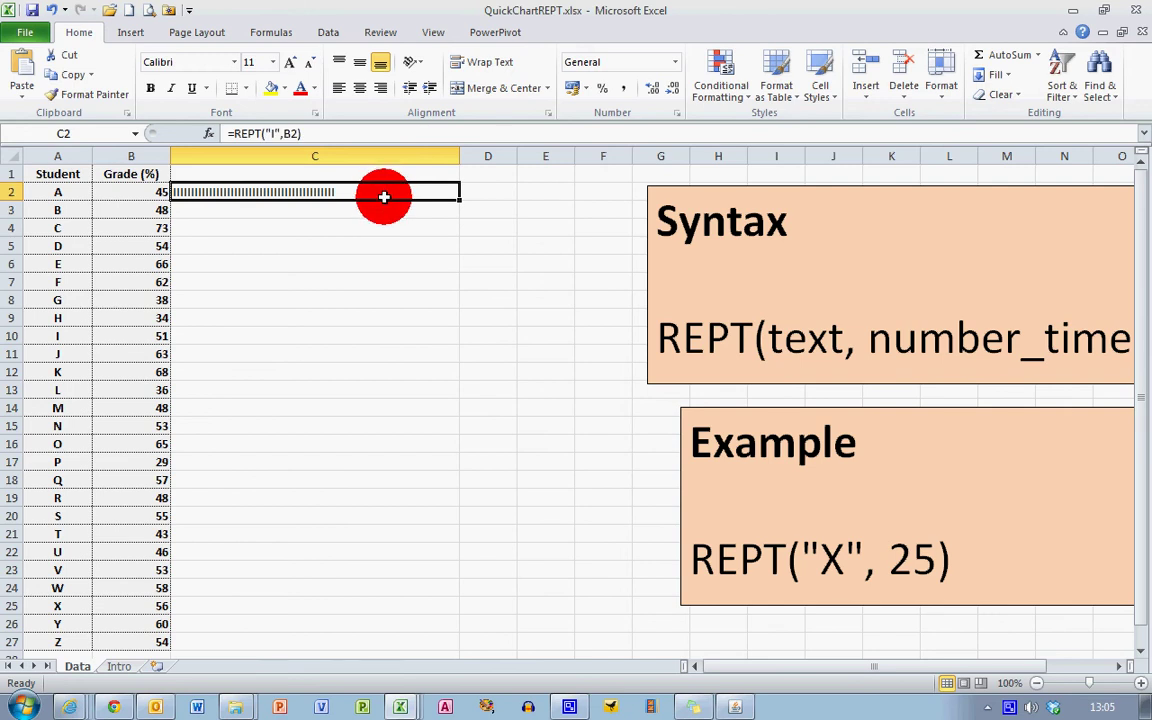
left_click(150, 192)
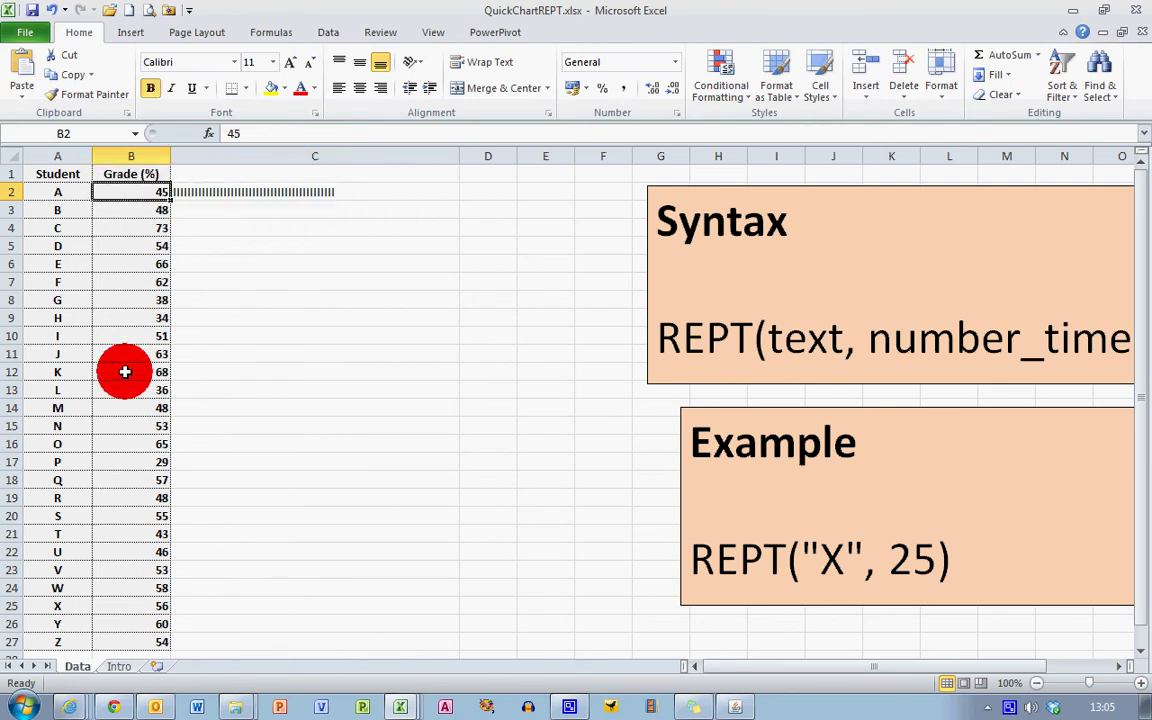
type("75")
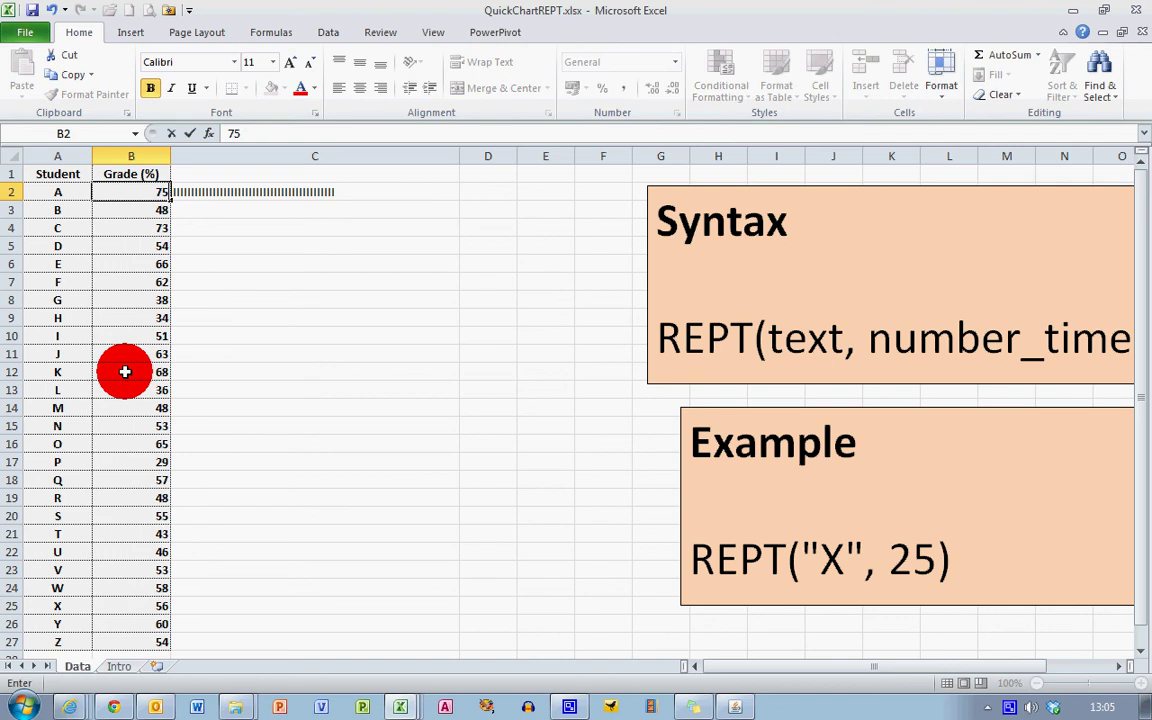
key("Return")
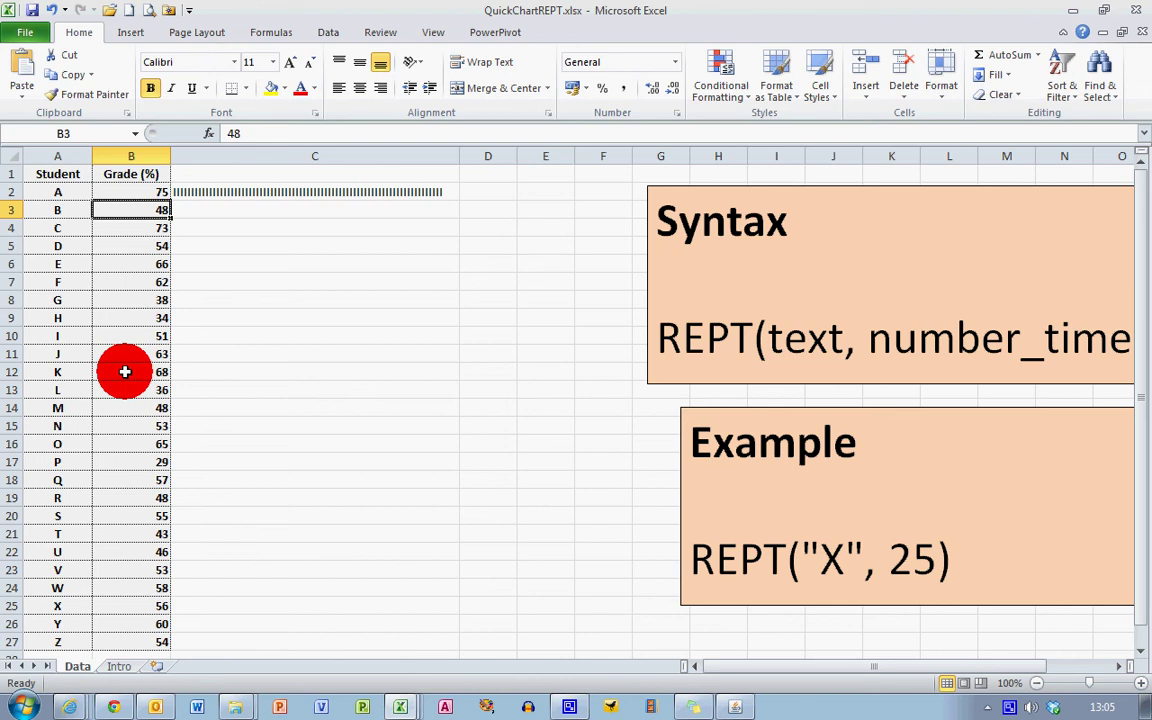
left_click(163, 192)
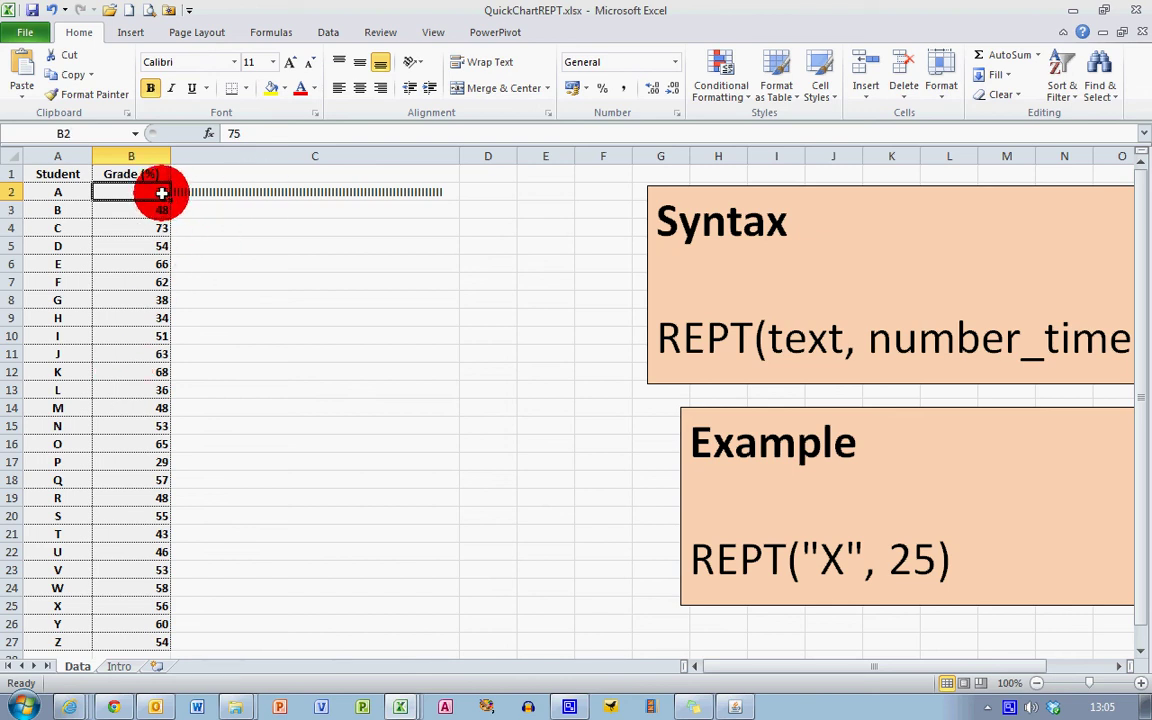
type("45")
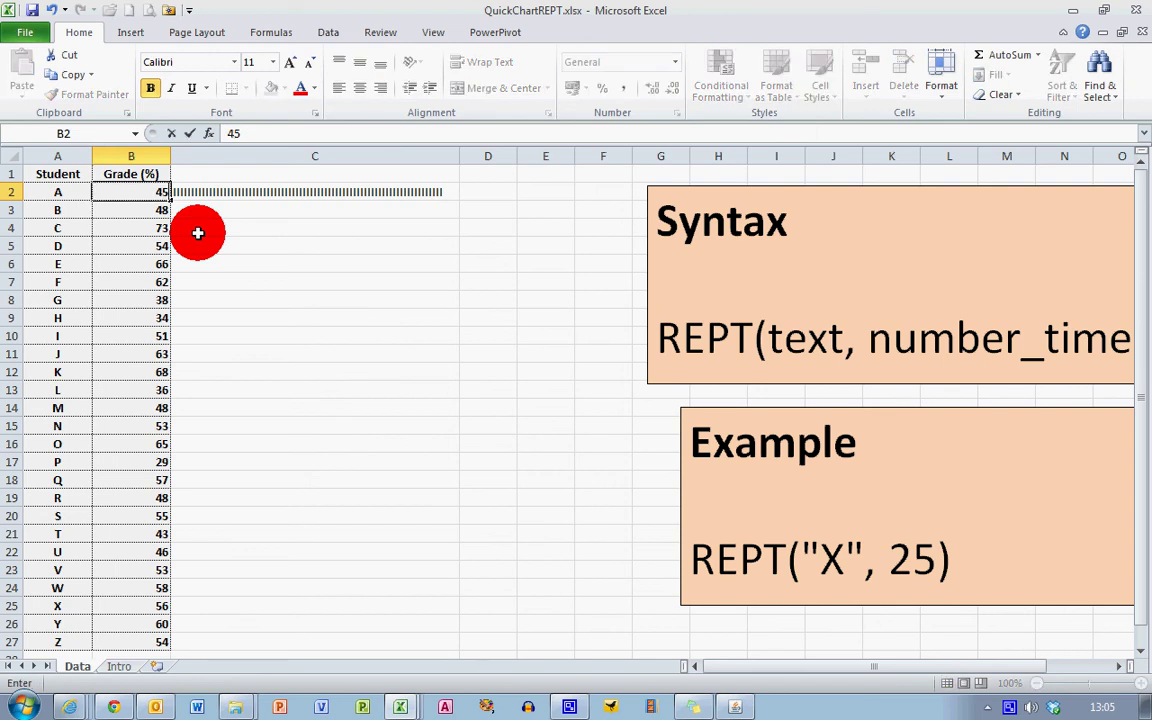
key("Return")
Fill the REPT formula from C2 down to C27 so every student gets a bar.
left_click(345, 190)
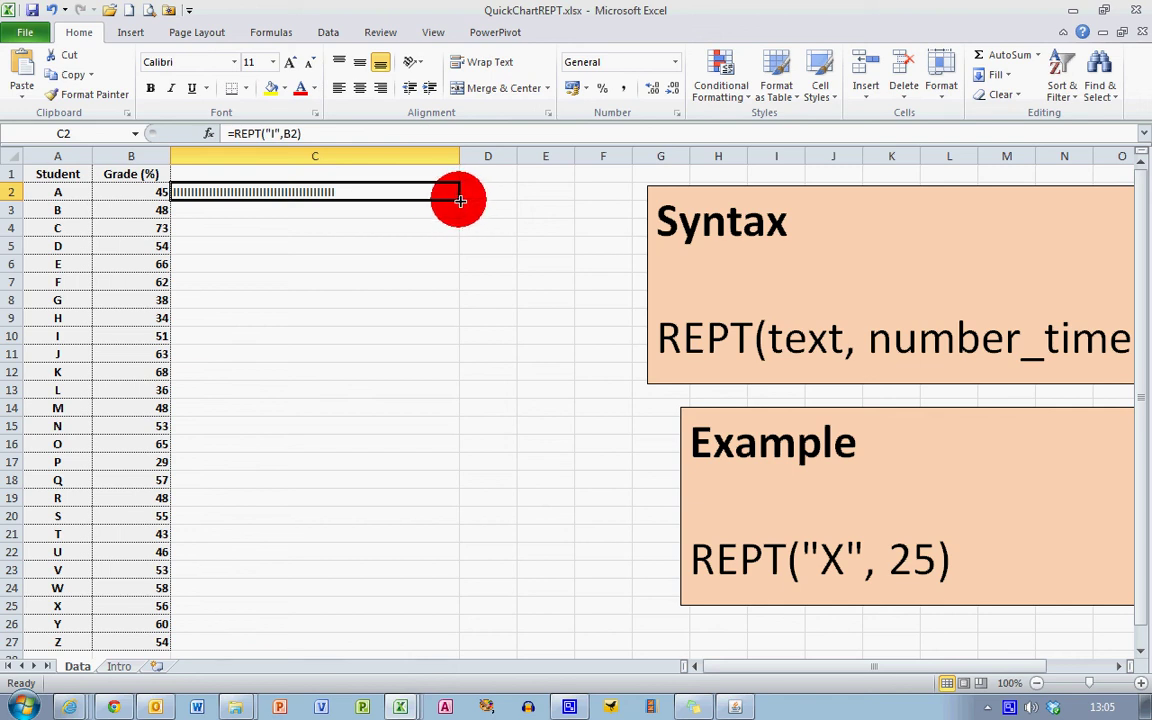
left_click_drag(459, 201, 426, 647)
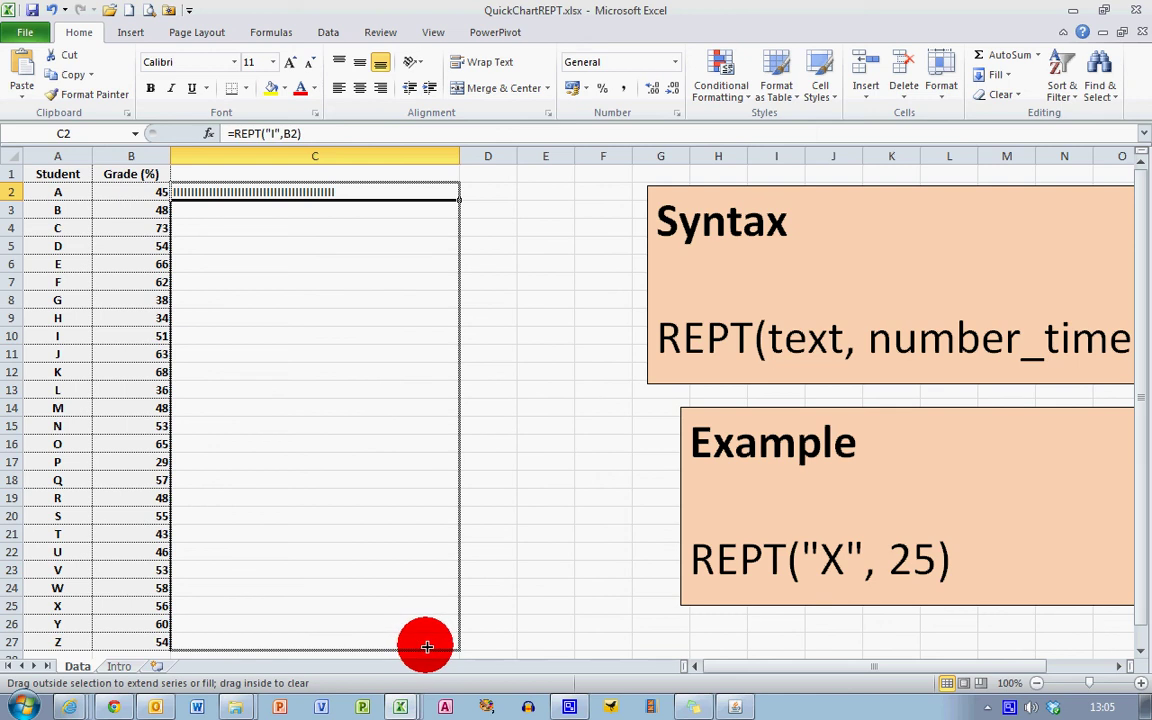
left_click_drag(426, 647, 424, 643)
left_click(527, 522)
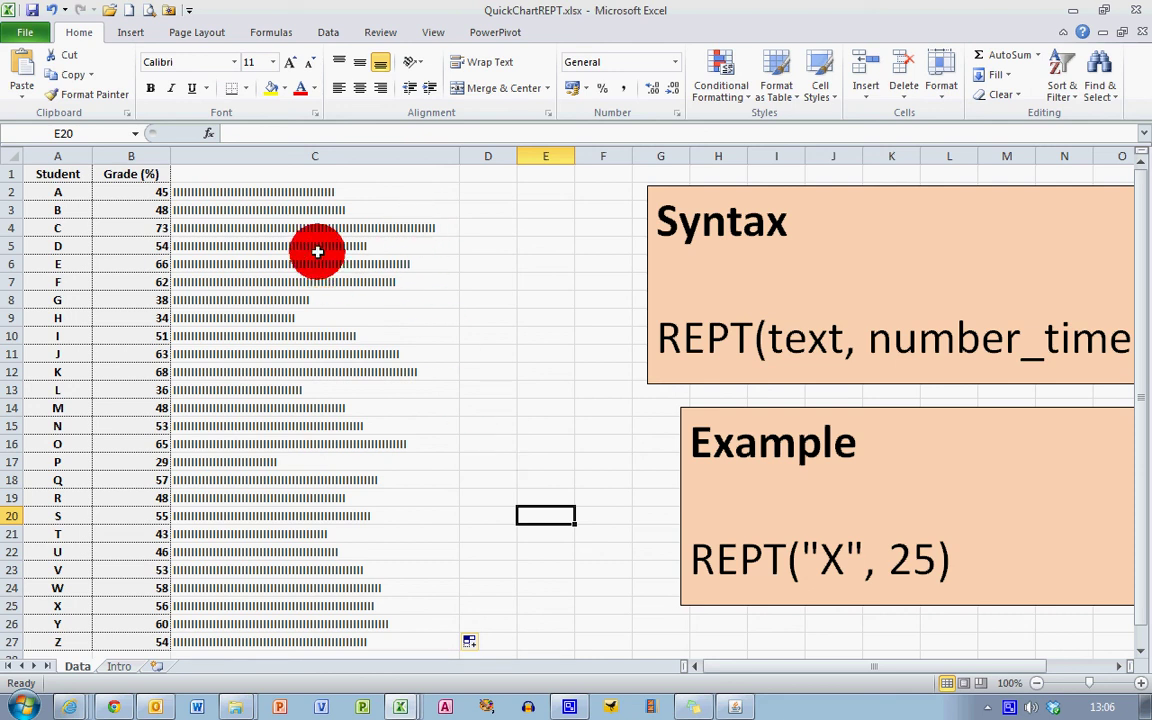
Sort the data by column C in descending order, expanding the selection to include the adjacent columns.
left_click(315, 155)
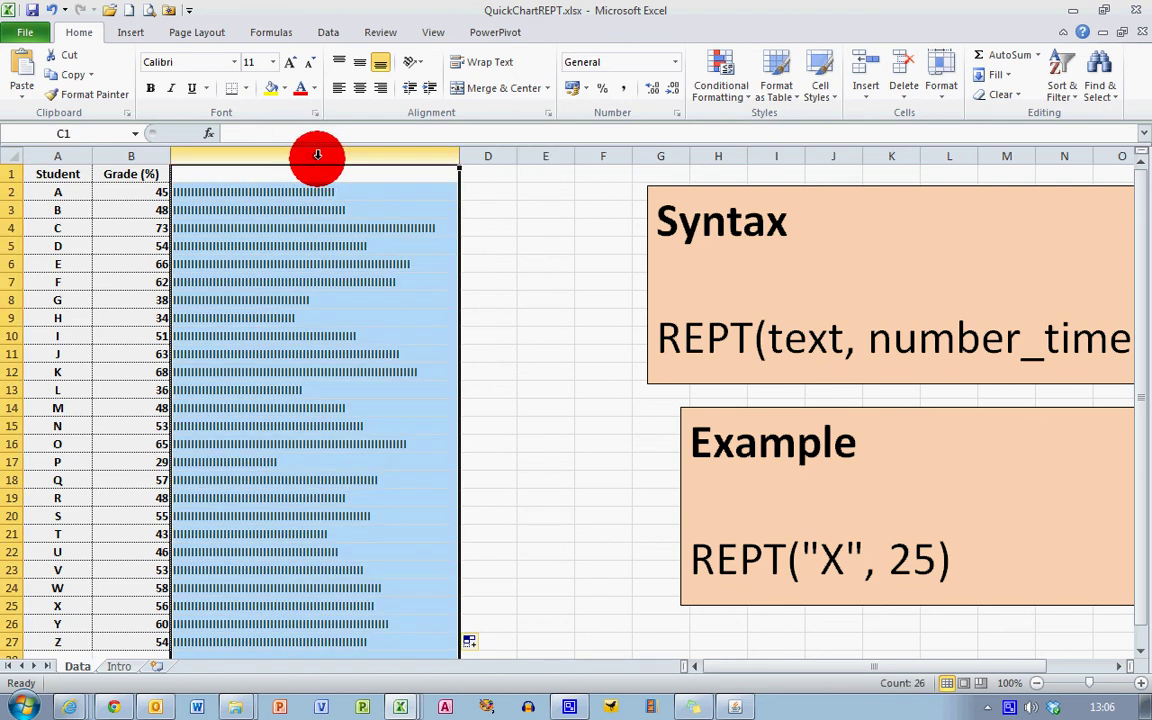
left_click(333, 32)
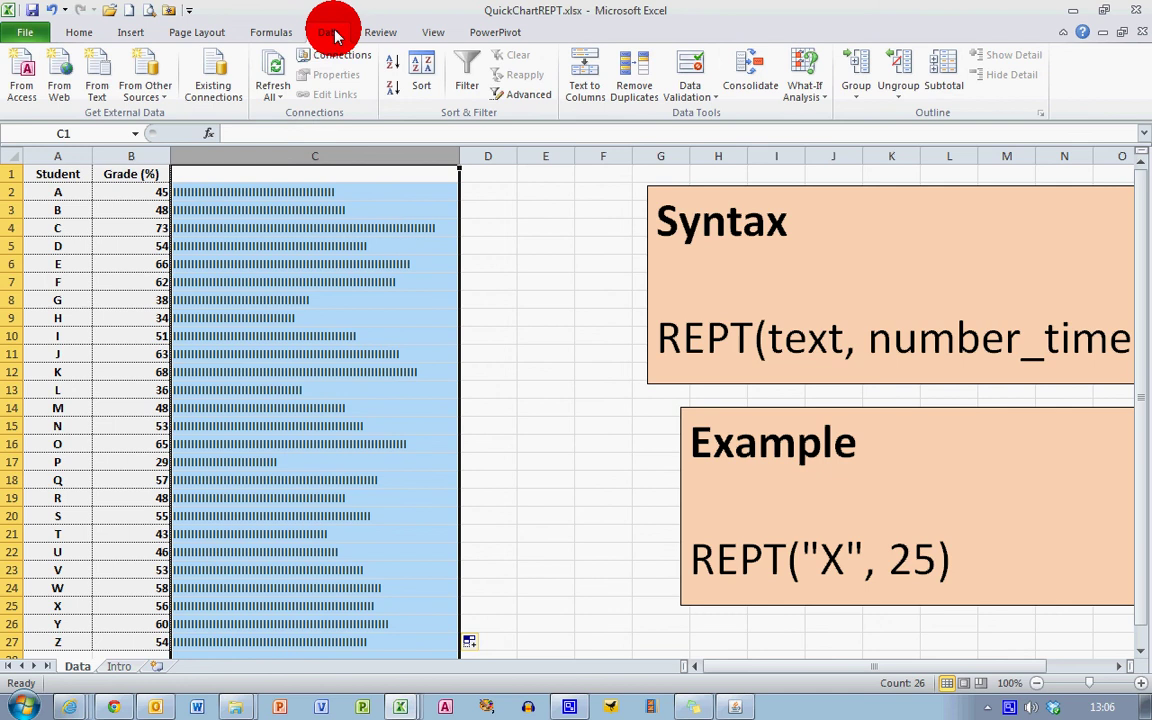
left_click(393, 90)
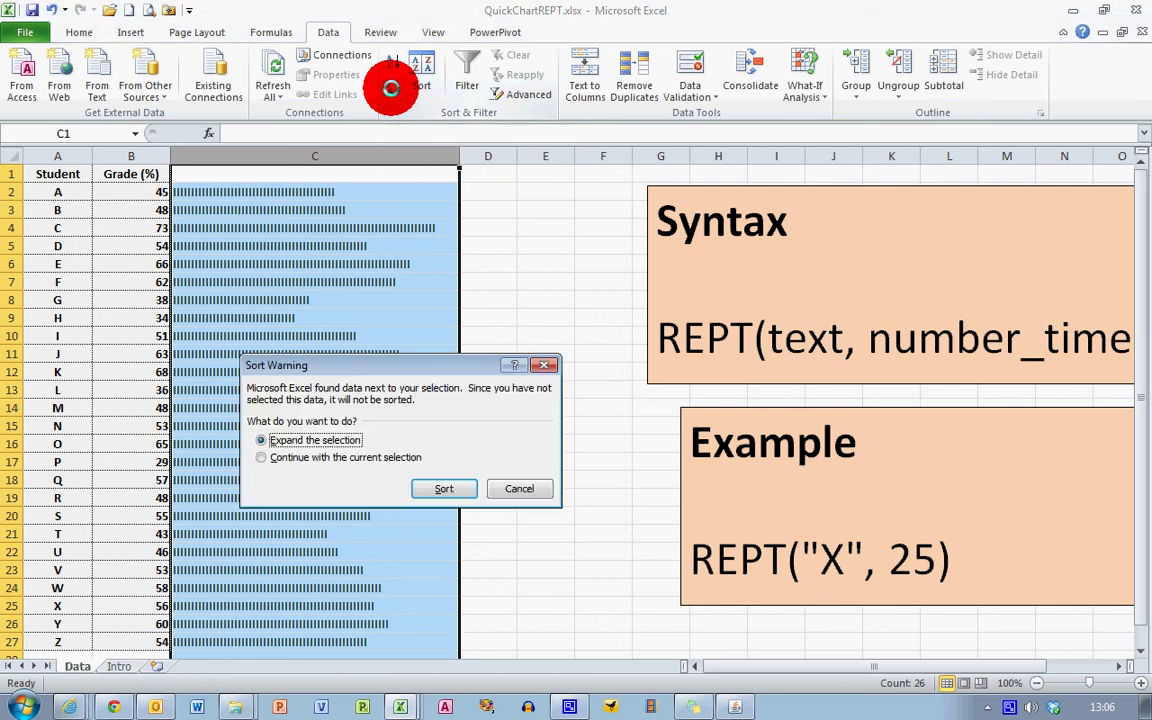
left_click(453, 490)
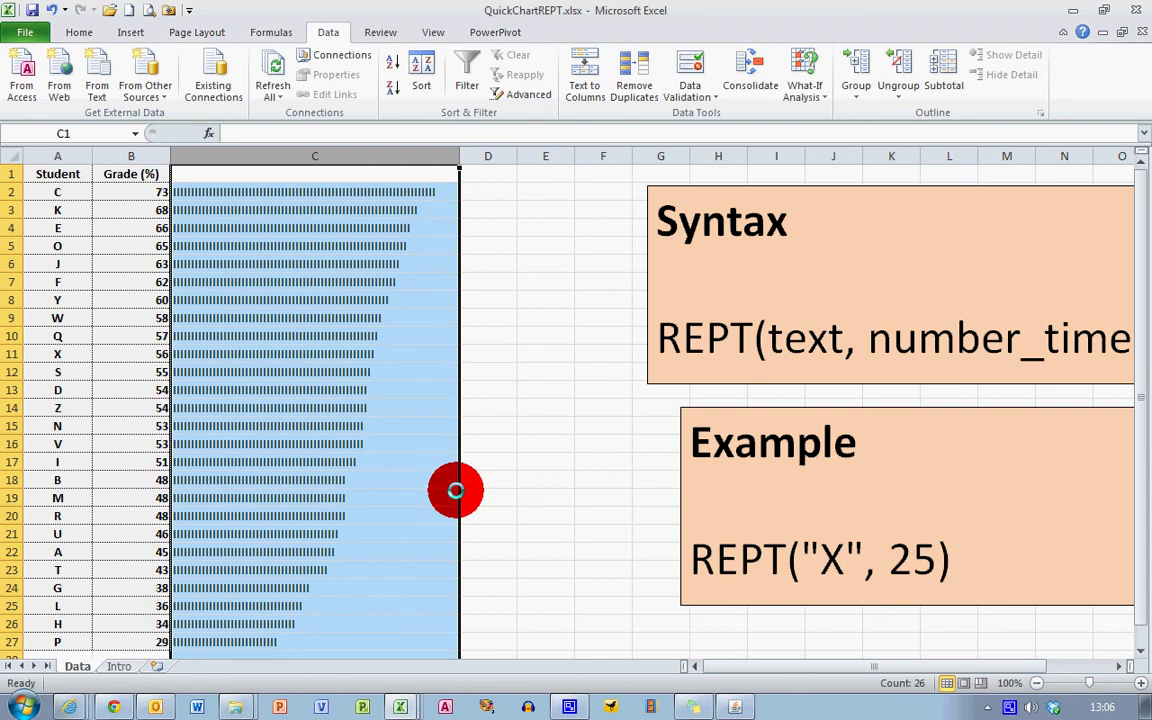
left_click(570, 478)
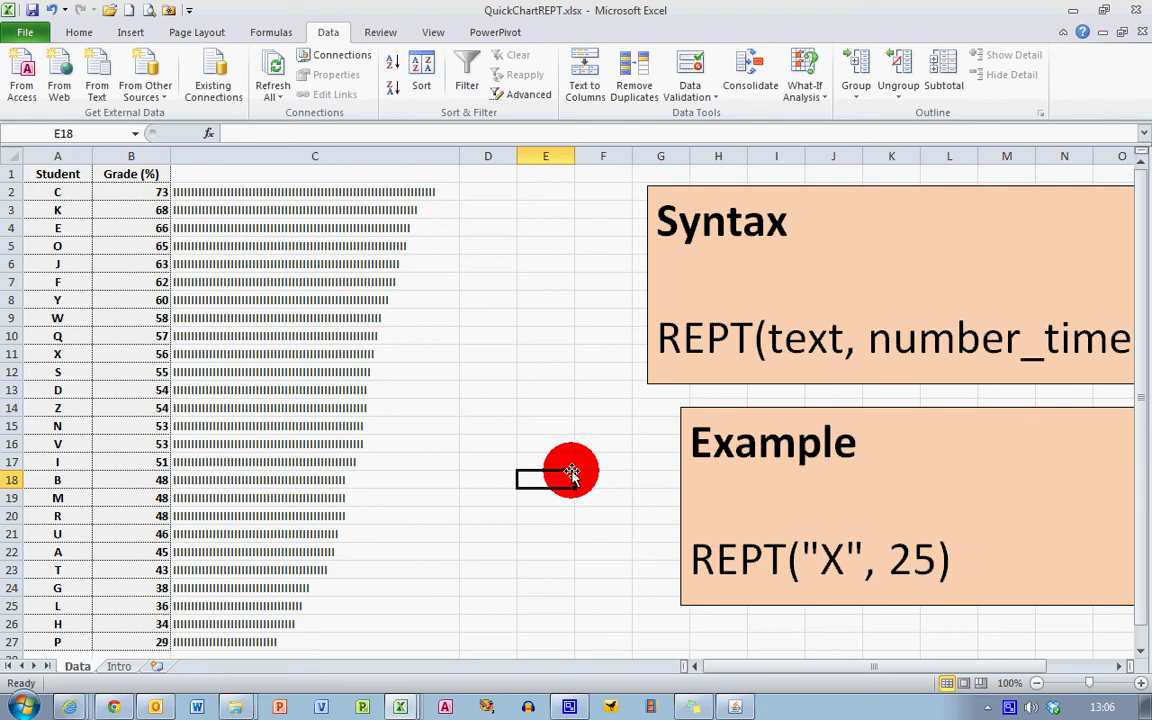
Format the bars in C2:C27 as bold with a red font colour.
left_click_drag(298, 190, 296, 633)
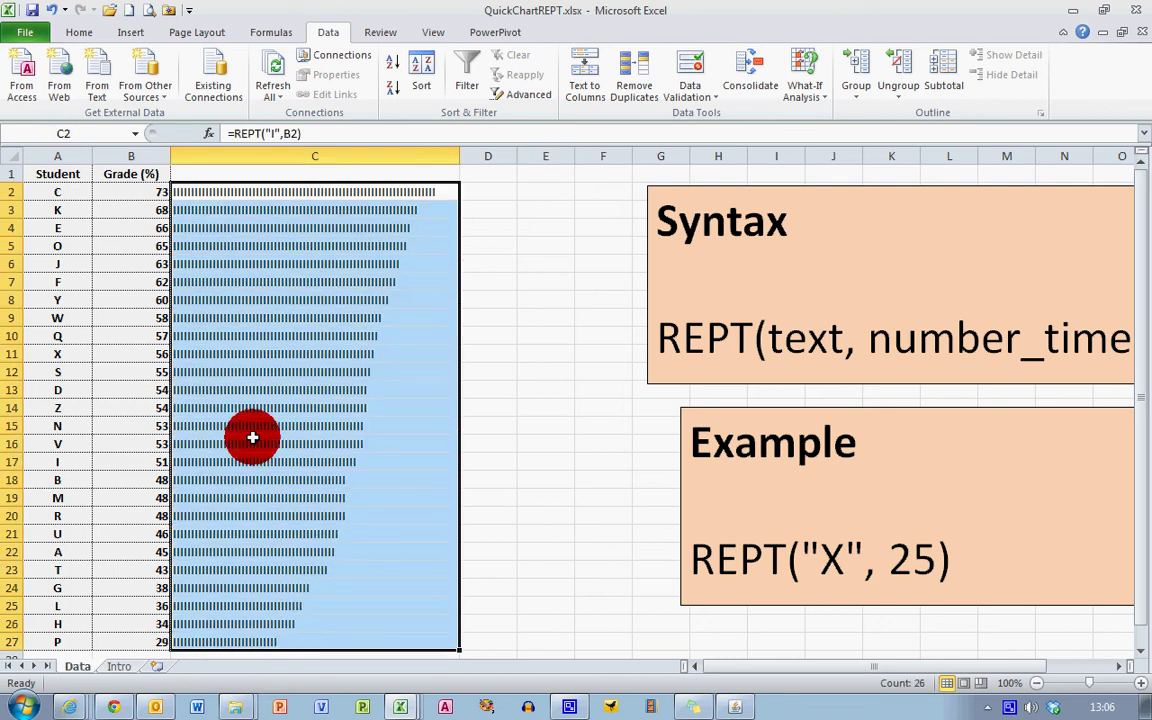
left_click(78, 32)
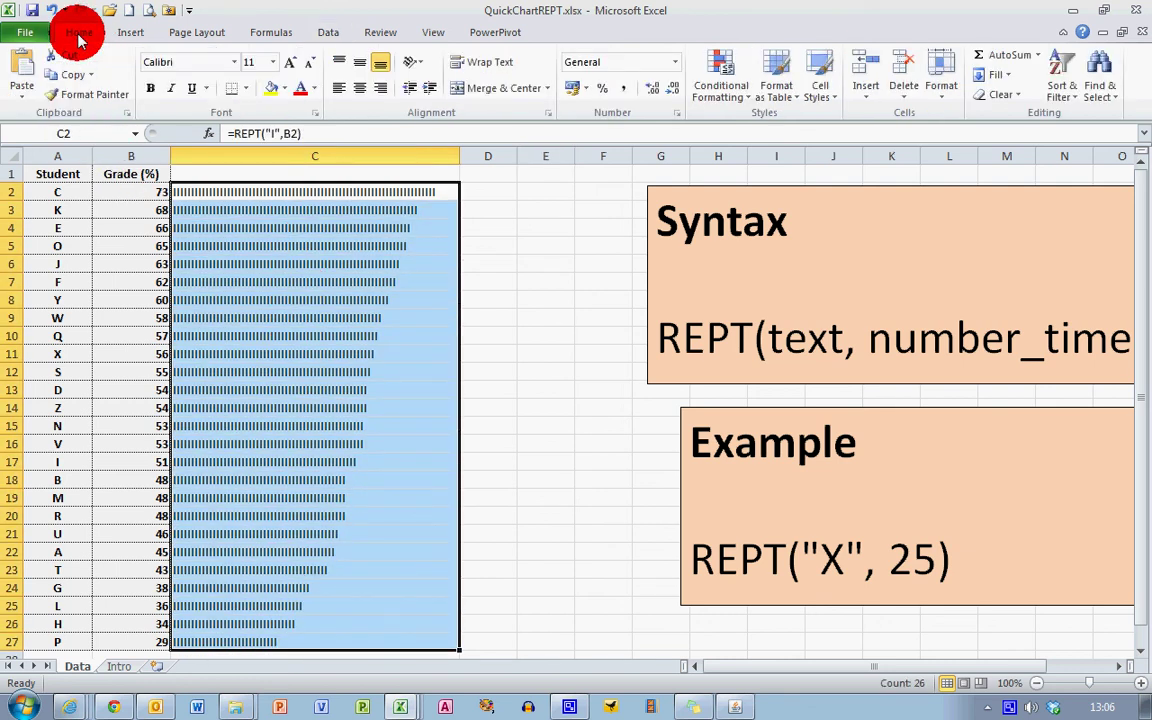
left_click(152, 91)
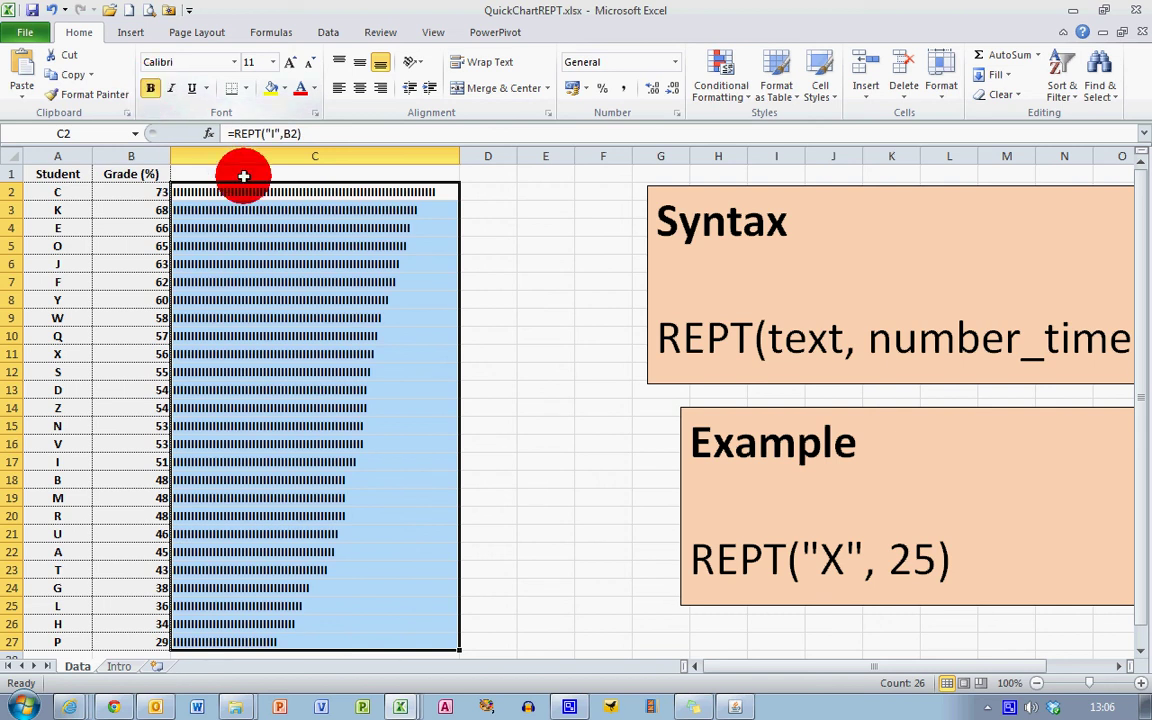
left_click(300, 90)
left_click(548, 283)
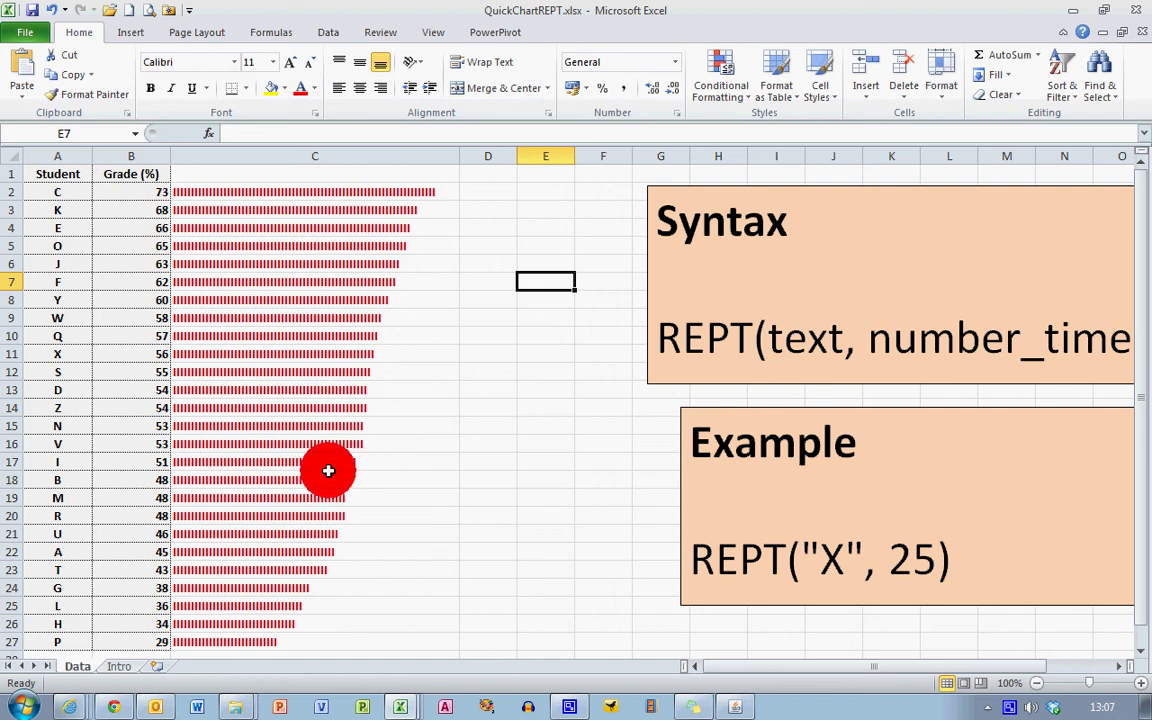
Change the font colour of the bars in C2:C8 to a dark blue theme colour.
left_click_drag(246, 188, 247, 293)
left_click(313, 90)
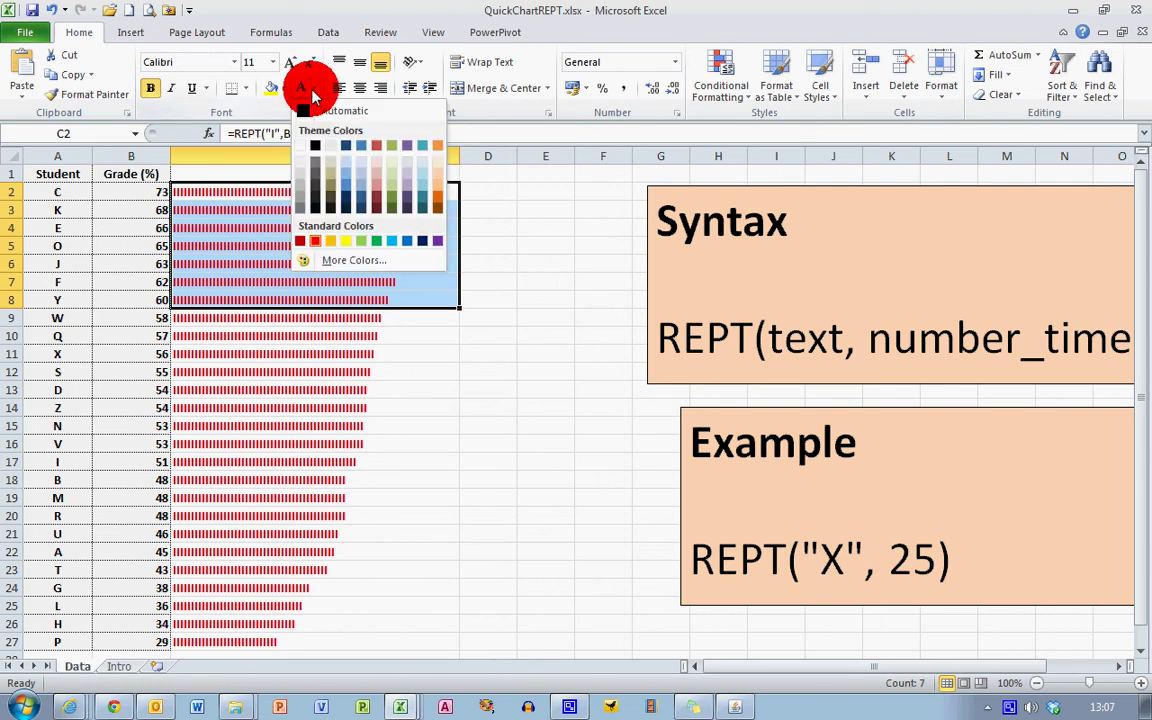
left_click(353, 198)
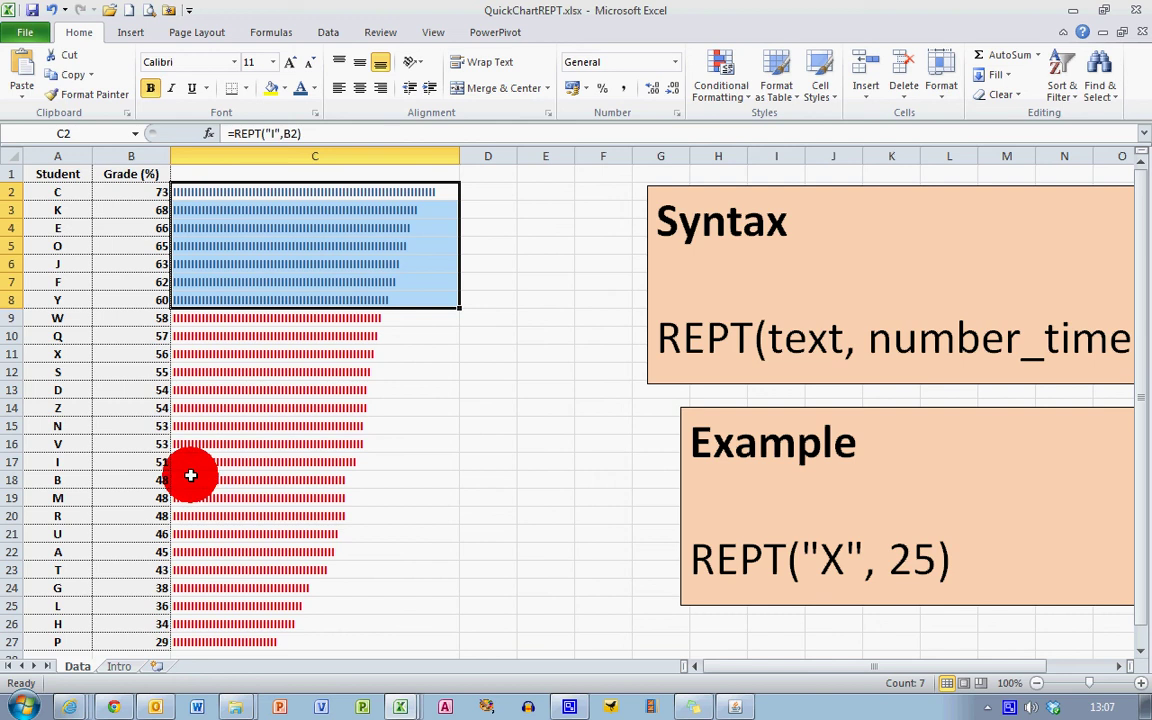
Change the font colour of the bars in C18:C23 to a light red theme colour.
left_click_drag(198, 470, 206, 561)
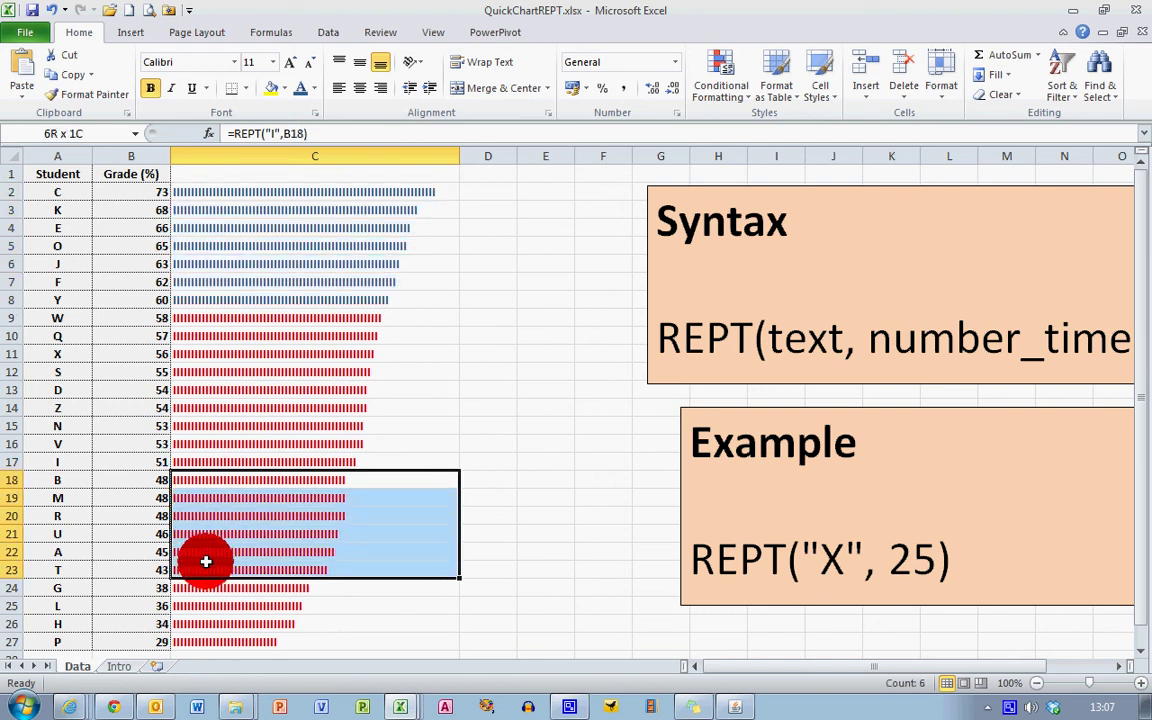
left_click(313, 88)
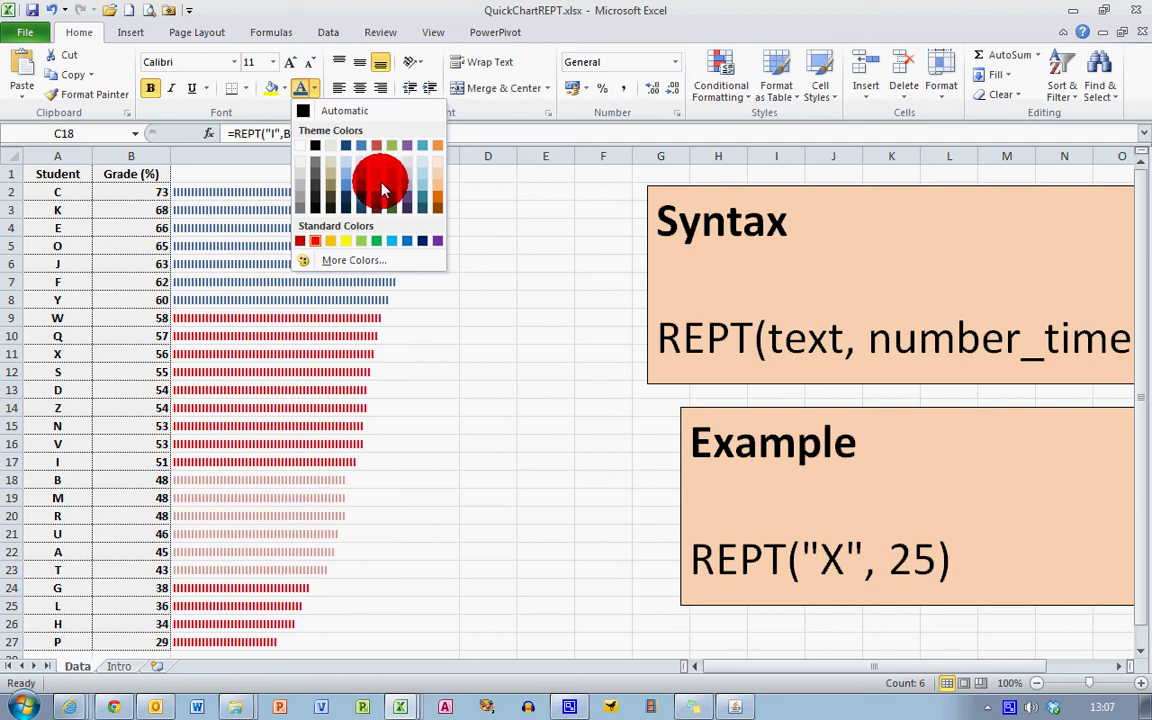
left_click(377, 180)
Change the font colour of the bars in C24:C27 to an orange theme colour.
left_click(224, 589)
left_click_drag(224, 589, 224, 638)
left_click(311, 90)
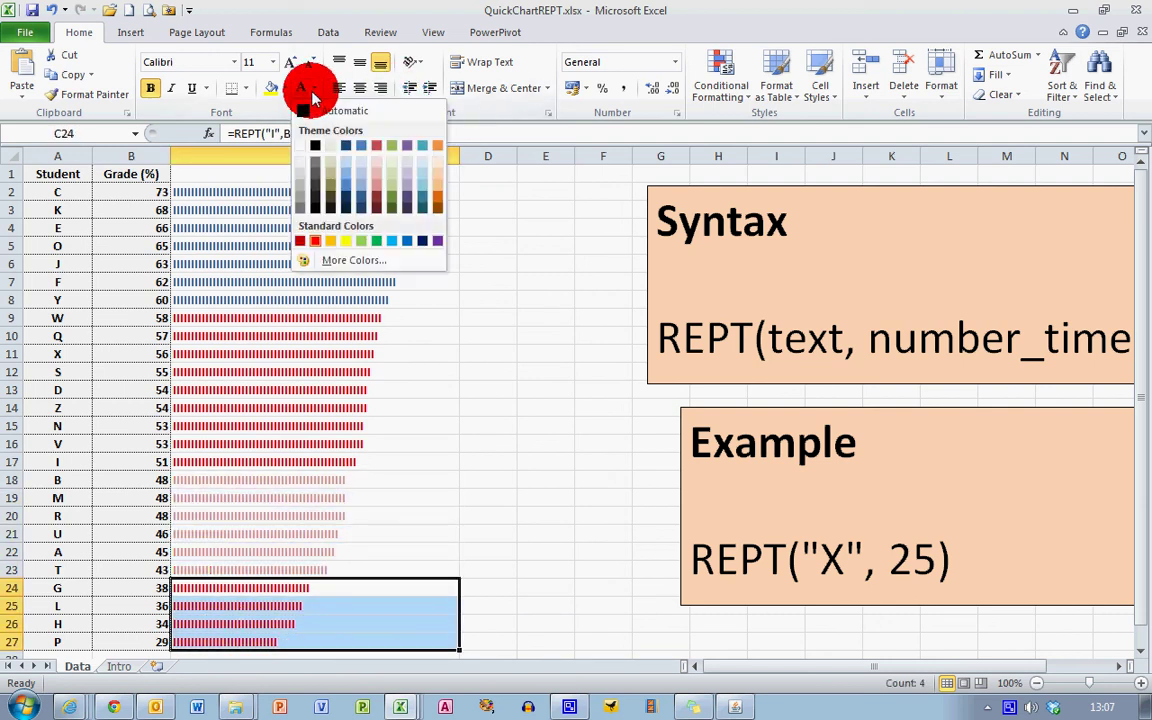
left_click(437, 185)
left_click(455, 430)
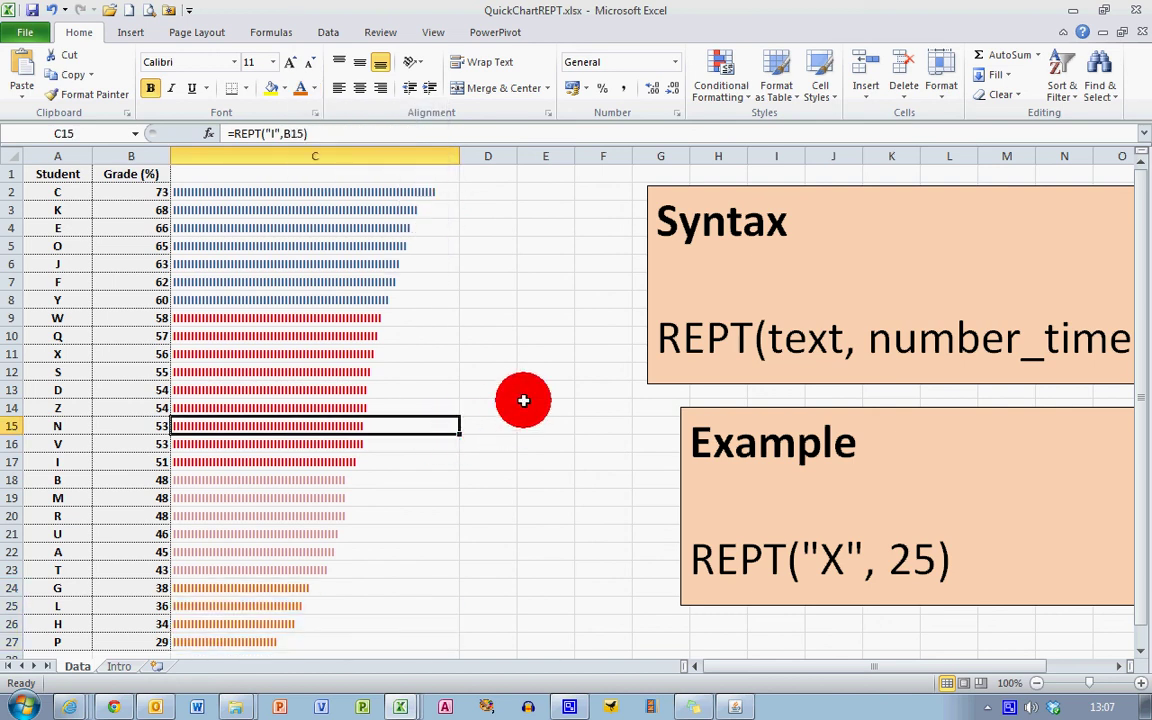